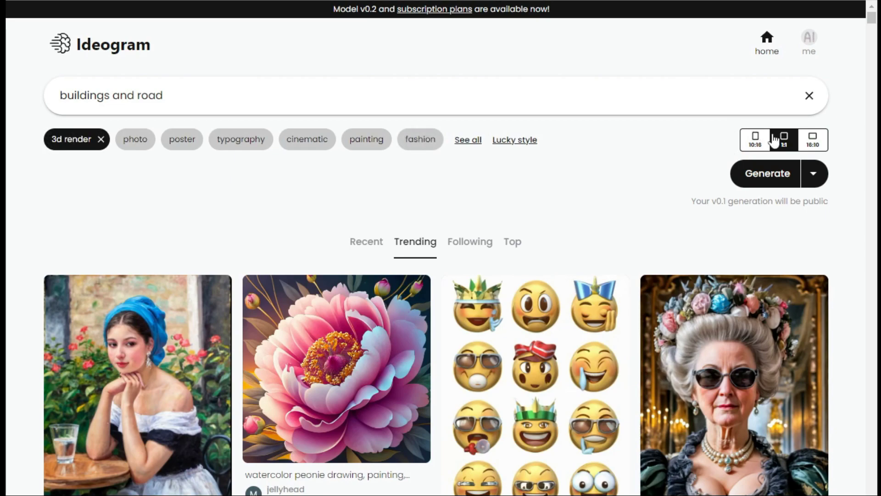
Generate 3d render images from the prompt "buildings and road" and open the results one by one to download them.
{"action": "left_click", "coordinate": [769, 175]}
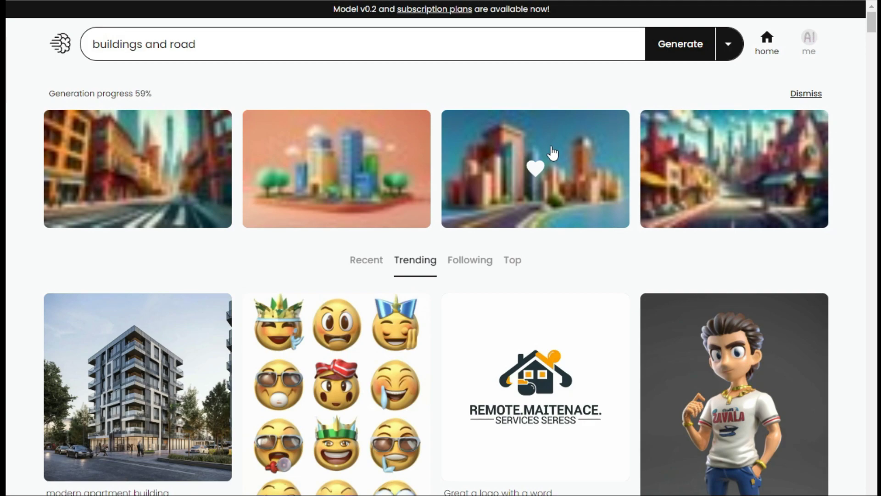
{"action": "left_click", "coordinate": [553, 153]}
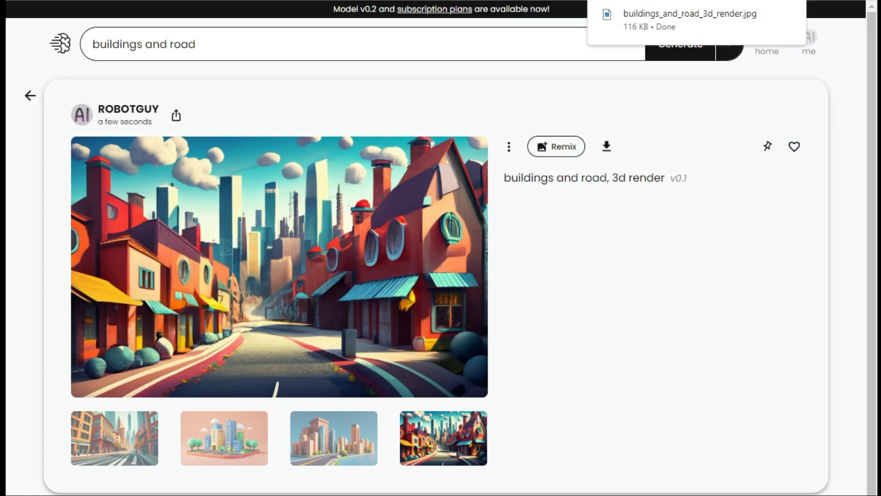
{"action": "left_click", "coordinate": [317, 463]}
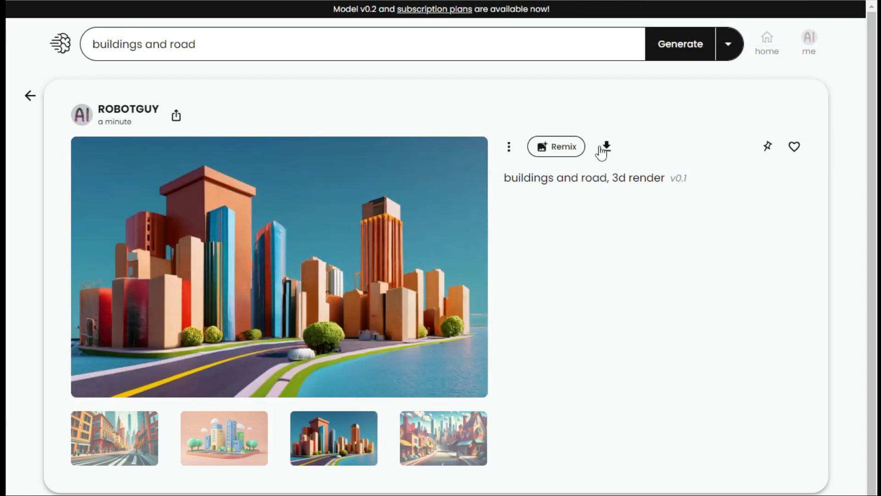
{"action": "left_click", "coordinate": [216, 450]}
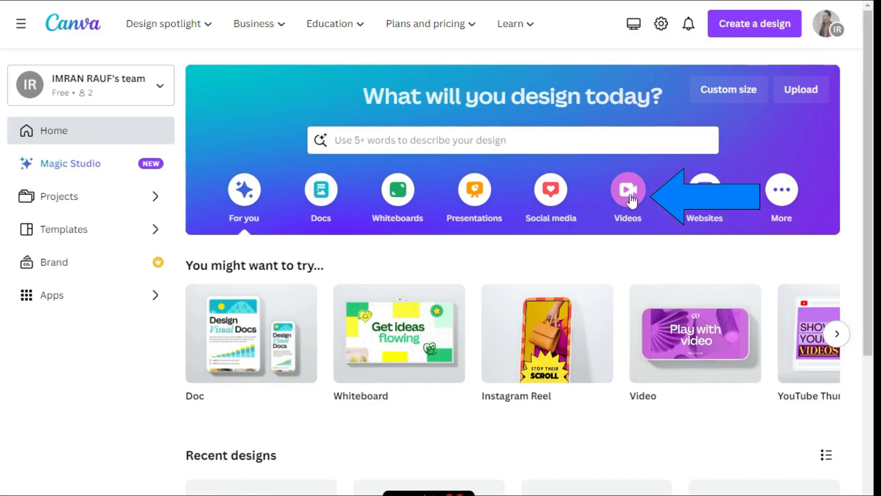
Switch to Canva, create a blank 1920 × 1080 px video design and extend its page duration to 11.7 seconds.
{"action": "left_click", "coordinate": [629, 197]}
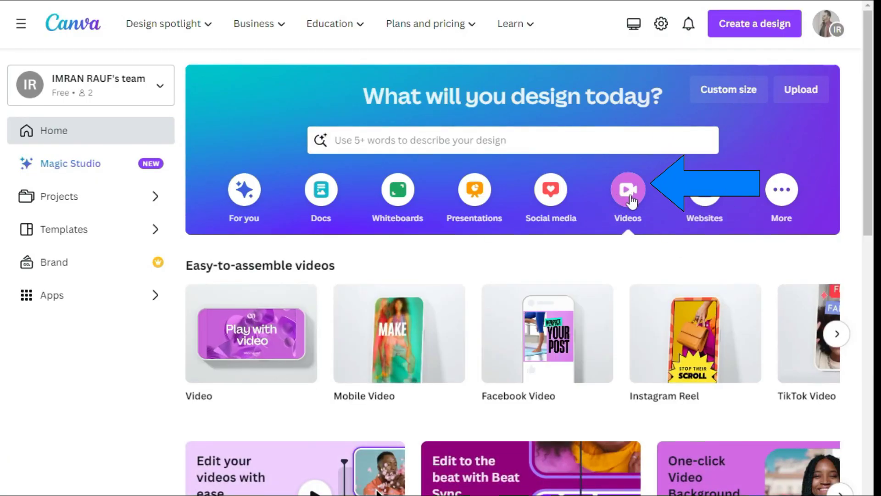
{"action": "mouse_move", "coordinate": [230, 342]}
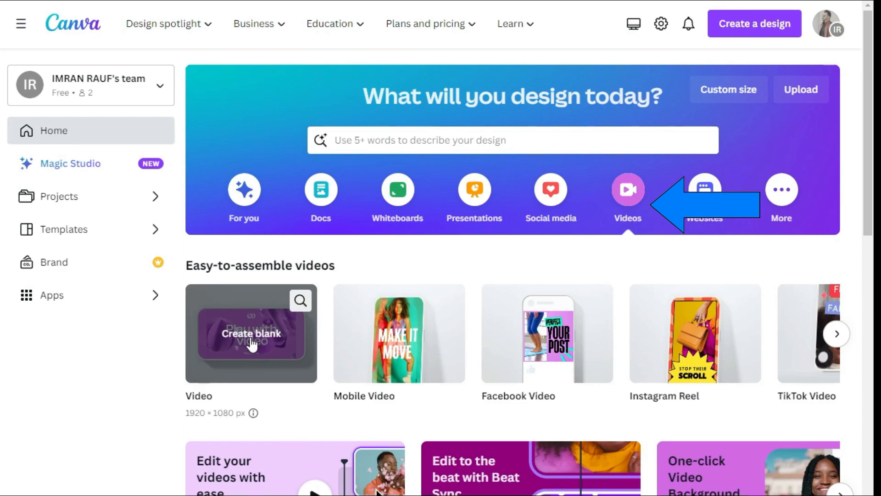
{"action": "mouse_move", "coordinate": [403, 342]}
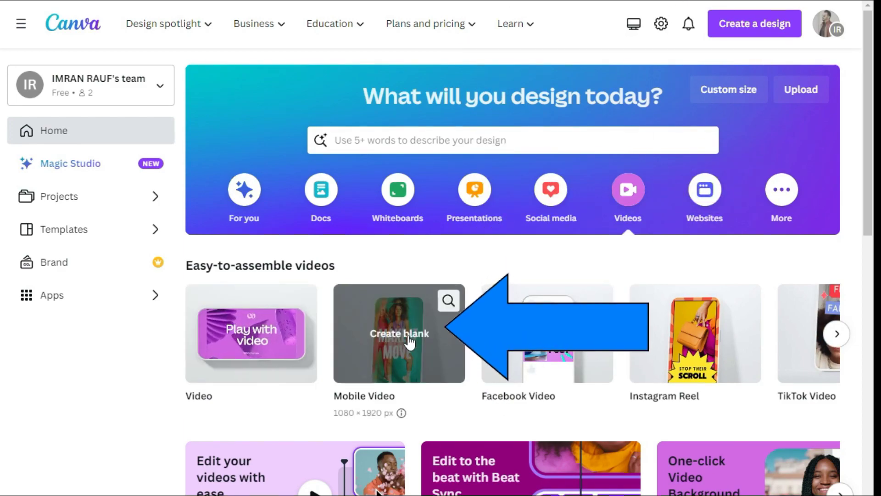
{"action": "left_click", "coordinate": [250, 345]}
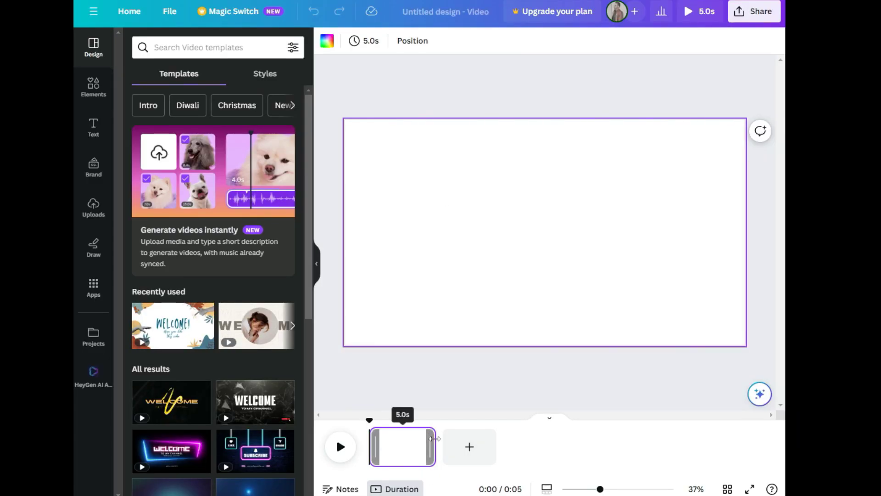
{"action": "left_click_drag", "start_coordinate": [433, 436], "coordinate": [526, 433]}
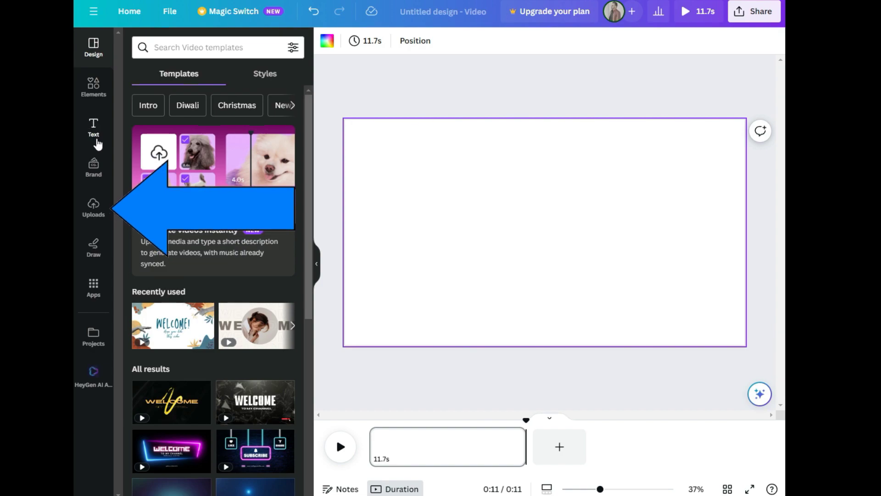
Upload the generated city images and fill the page with the orange-building street scene that has a zebra crossing.
{"action": "left_click", "coordinate": [108, 198]}
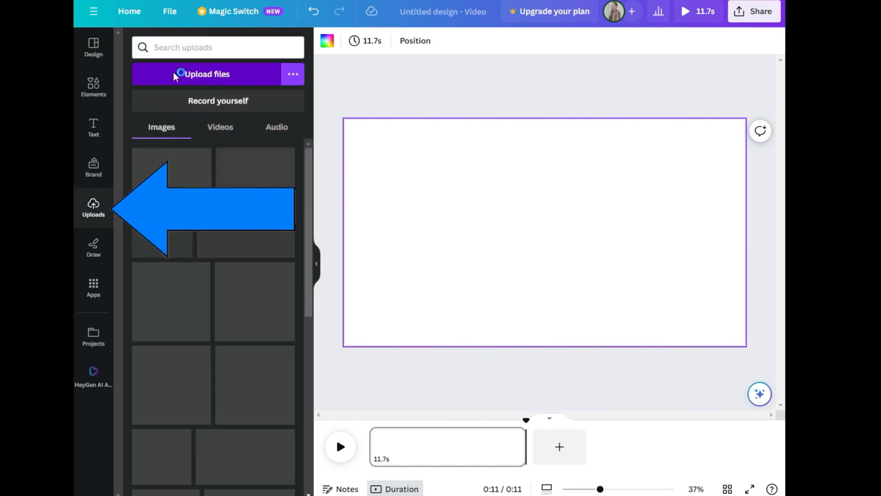
{"action": "left_click", "coordinate": [176, 76]}
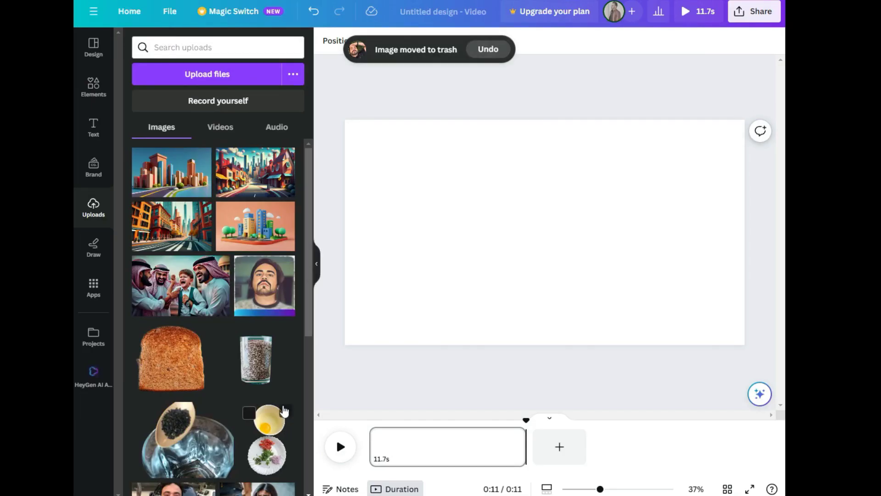
{"action": "mouse_move", "coordinate": [279, 313]}
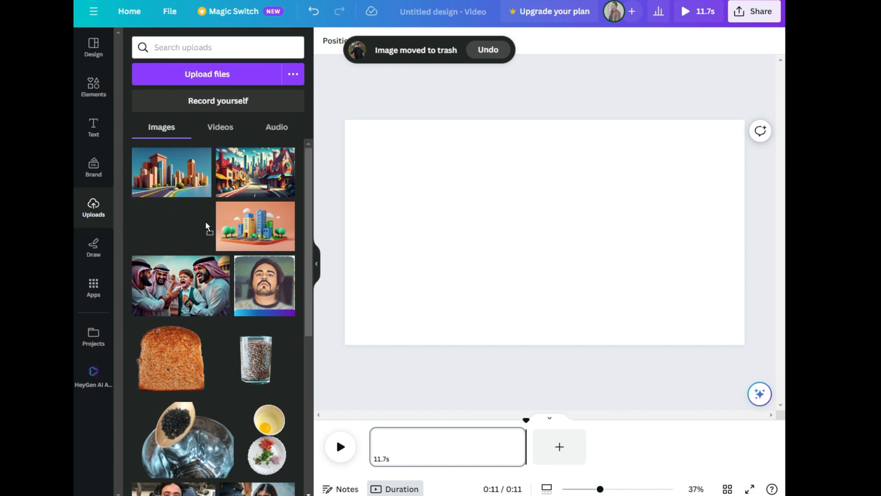
{"action": "left_click_drag", "start_coordinate": [427, 135], "coordinate": [427, 136]}
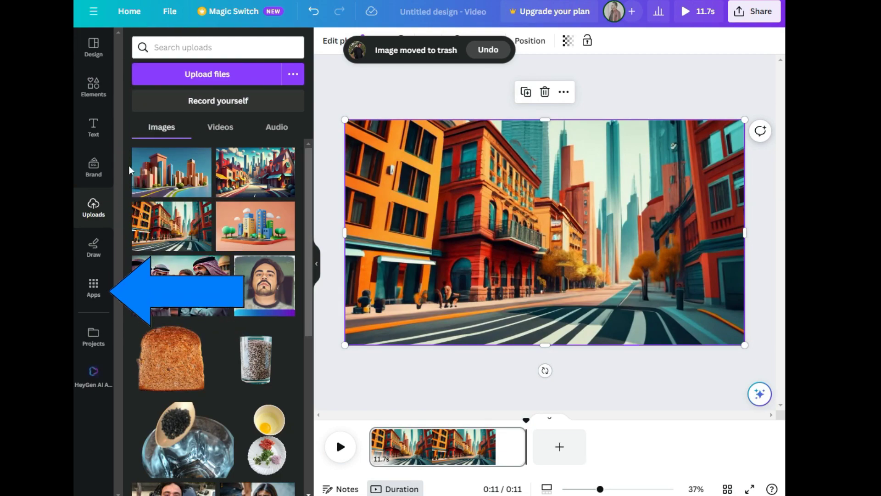
Find the LottieFiles app by searching the apps for "lott" and open it in the design.
{"action": "left_click", "coordinate": [93, 290]}
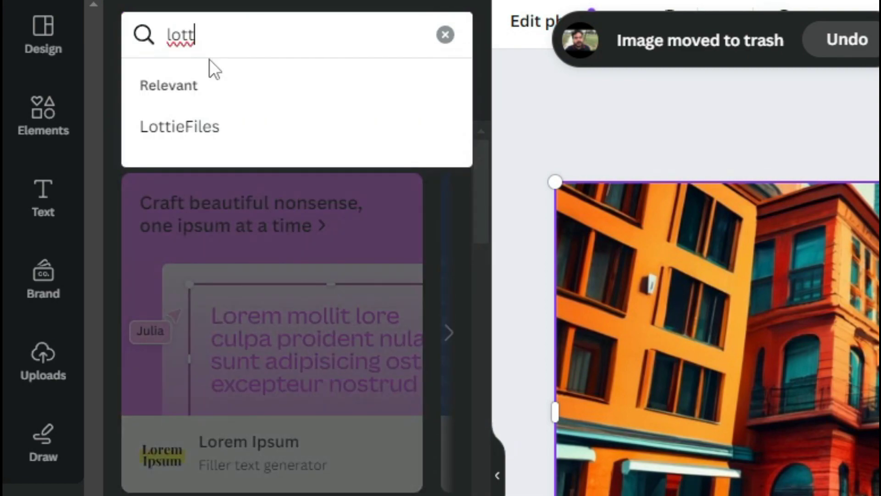
{"action": "left_click", "coordinate": [173, 131]}
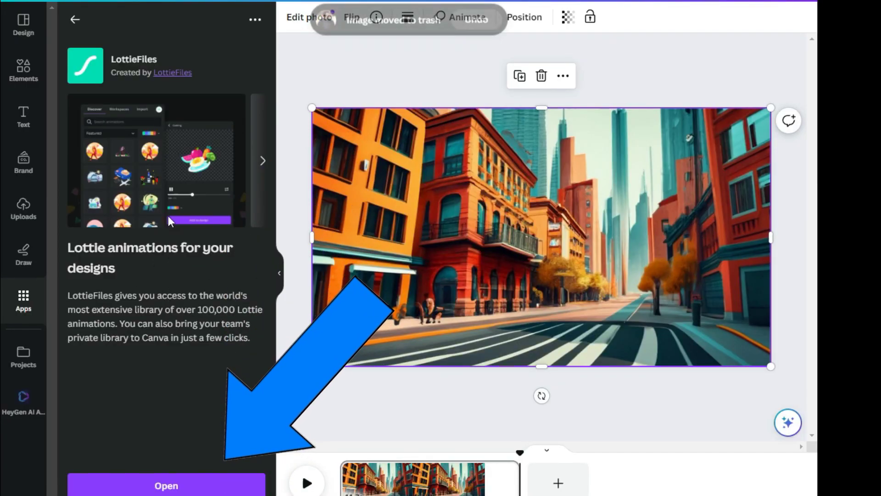
{"action": "left_click", "coordinate": [172, 483]}
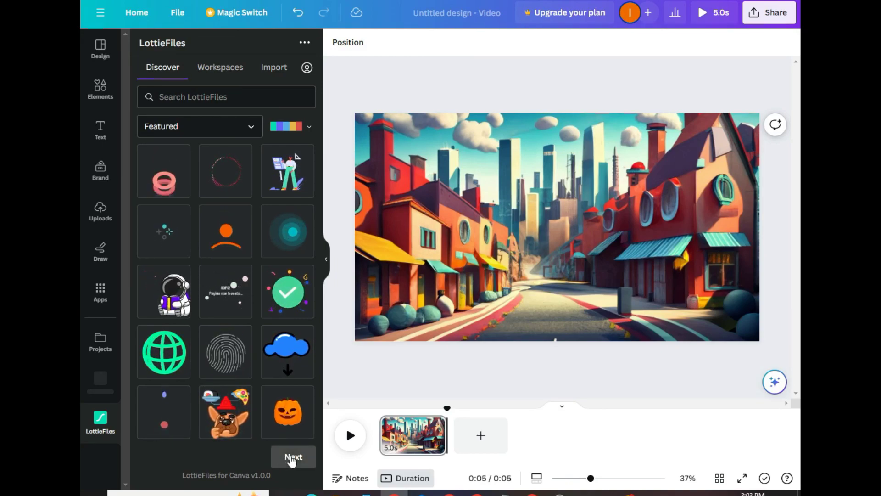
Open the Dumbbell Sumo Squat animation from the second page of featured animations and try several preset colour palettes on it.
{"action": "left_click", "coordinate": [292, 459]}
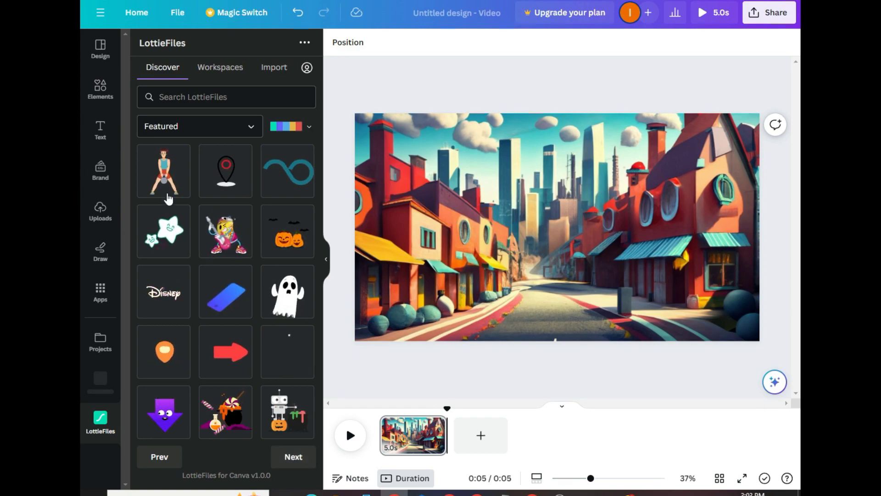
{"action": "left_click", "coordinate": [164, 183]}
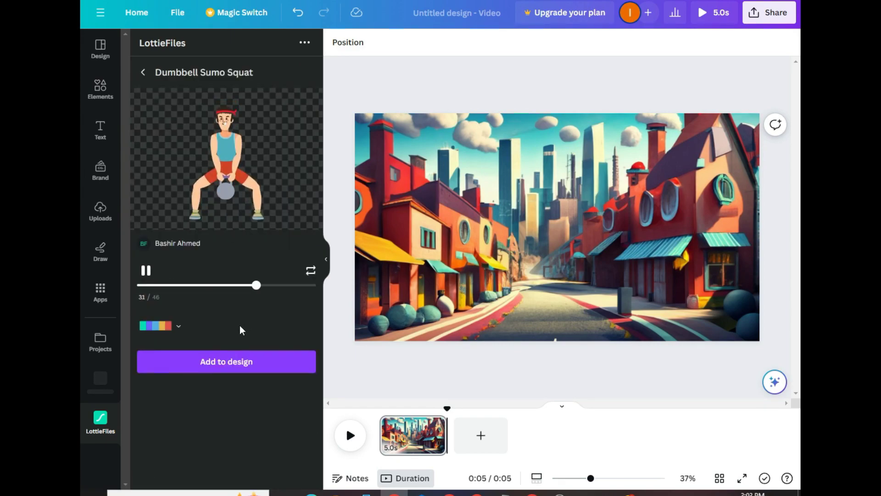
{"action": "left_click", "coordinate": [182, 328]}
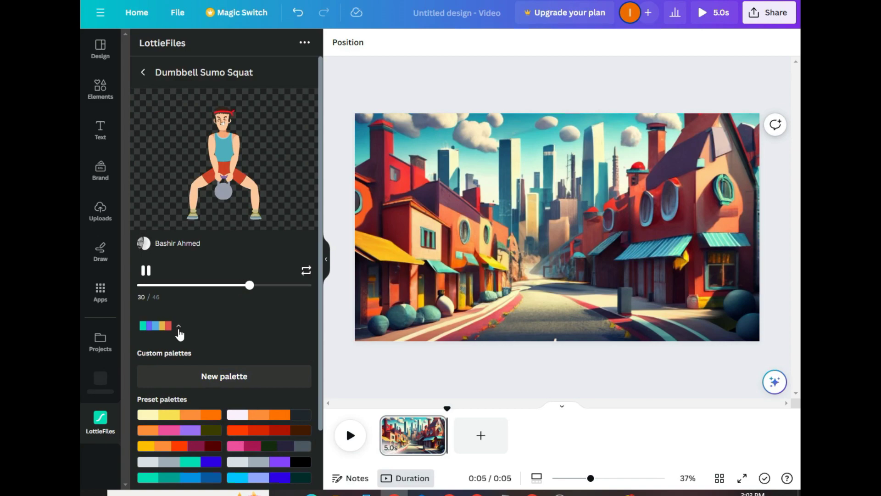
{"action": "left_click", "coordinate": [190, 448]}
{"action": "scroll", "coordinate": [242, 422], "scroll_direction": "down", "scroll_amount": 3}
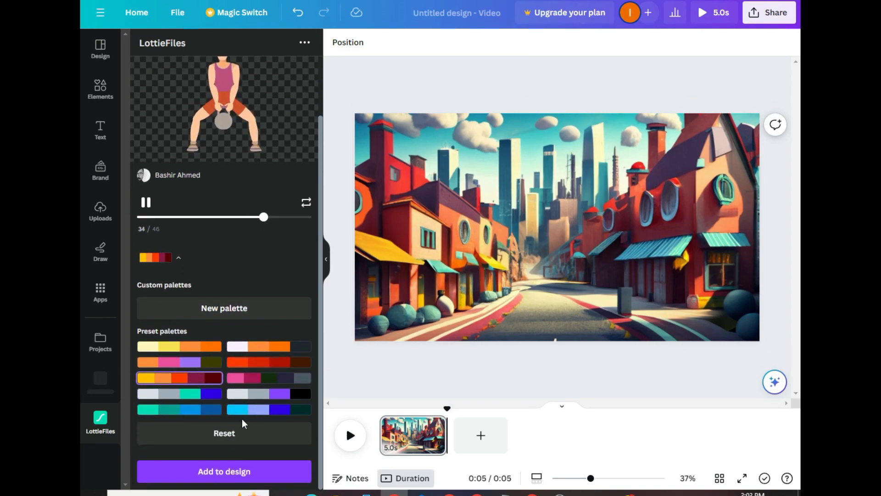
{"action": "scroll", "coordinate": [196, 425], "scroll_direction": "up", "scroll_amount": 2}
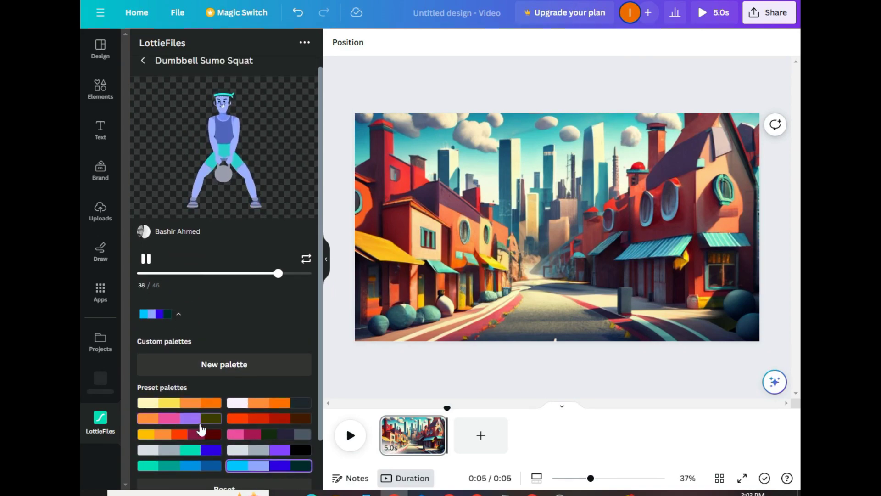
{"action": "left_click", "coordinate": [182, 429]}
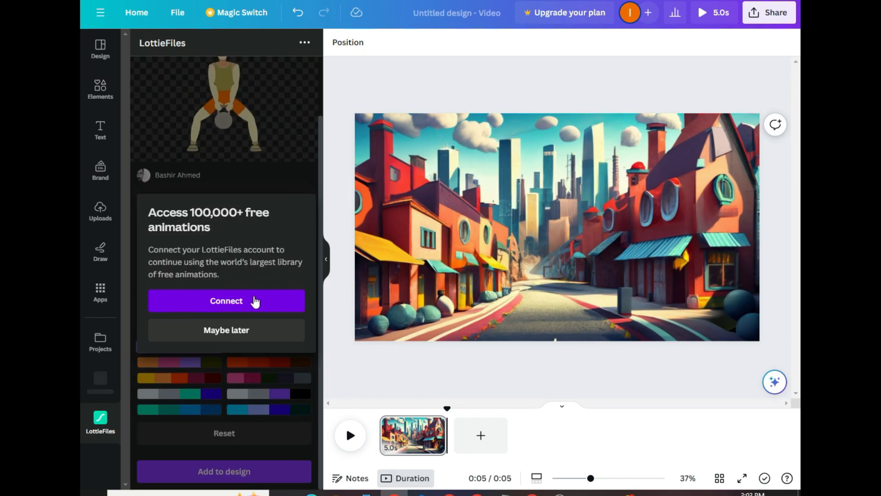
Try to add the recoloured squat animation to the design and start connecting a LottieFiles account.
{"action": "left_click", "coordinate": [238, 334]}
{"action": "left_click", "coordinate": [232, 473]}
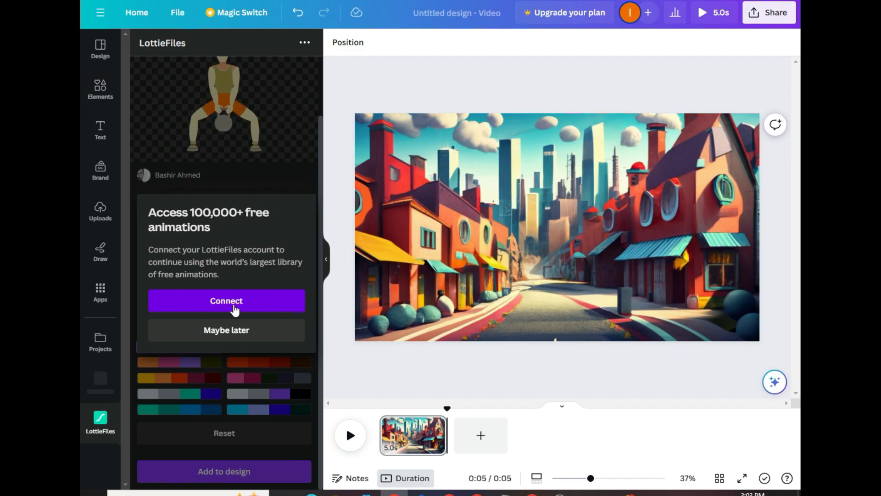
{"action": "left_click", "coordinate": [234, 310]}
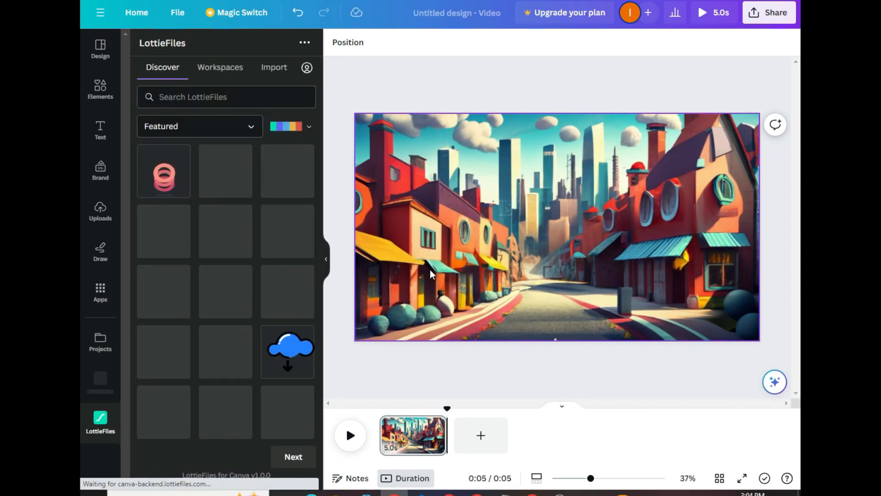
Place the Dumbbell Sumo Squat character on the street and enlarge it to nearly the full height of the page.
{"action": "left_click_drag", "start_coordinate": [697, 313], "coordinate": [576, 322]}
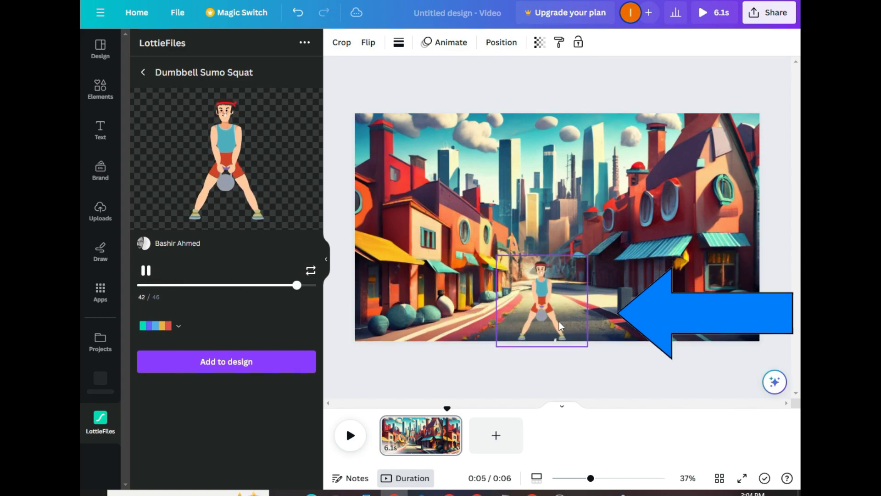
{"action": "left_click_drag", "start_coordinate": [588, 256], "coordinate": [693, 156]}
{"action": "left_click_drag", "start_coordinate": [643, 267], "coordinate": [575, 281]}
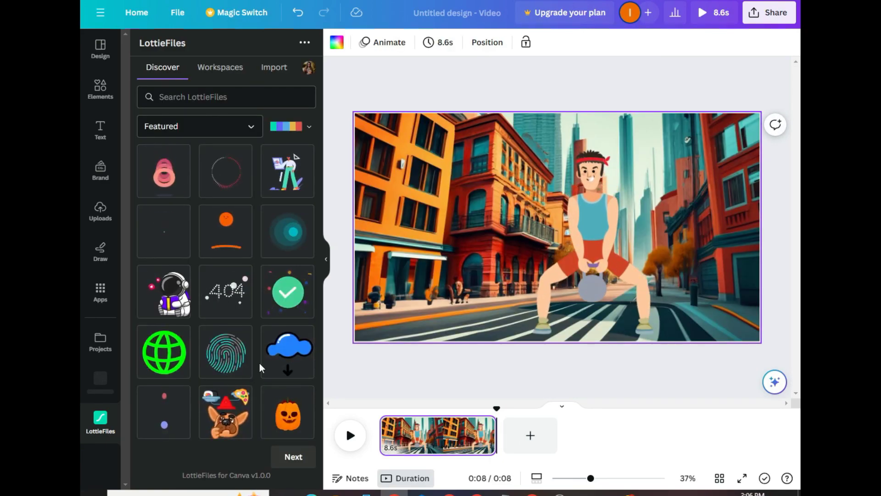
Search LottieFiles for "car" and open the green front-view car animation.
{"action": "left_click", "coordinate": [226, 97]}
{"action": "type", "text": "car"}
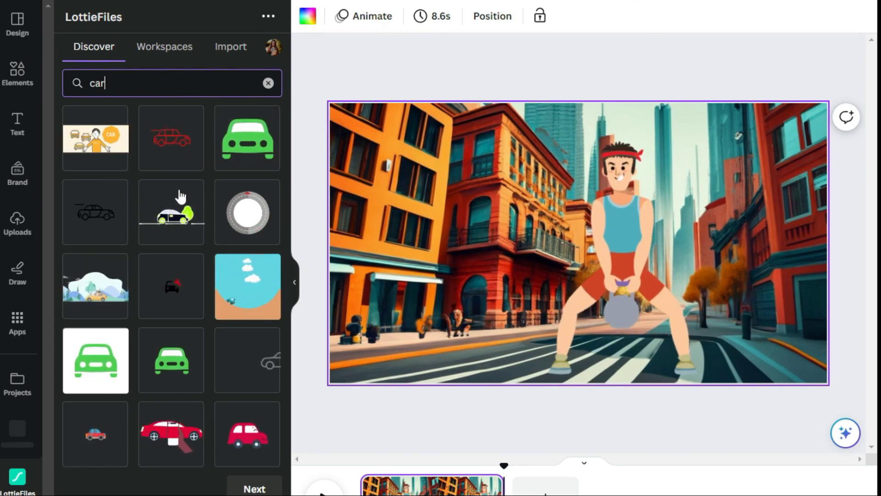
{"action": "left_click", "coordinate": [249, 150]}
Recolour the car with the preset palette running from yellow through red to dark maroon and add it to the design.
{"action": "left_click", "coordinate": [113, 364]}
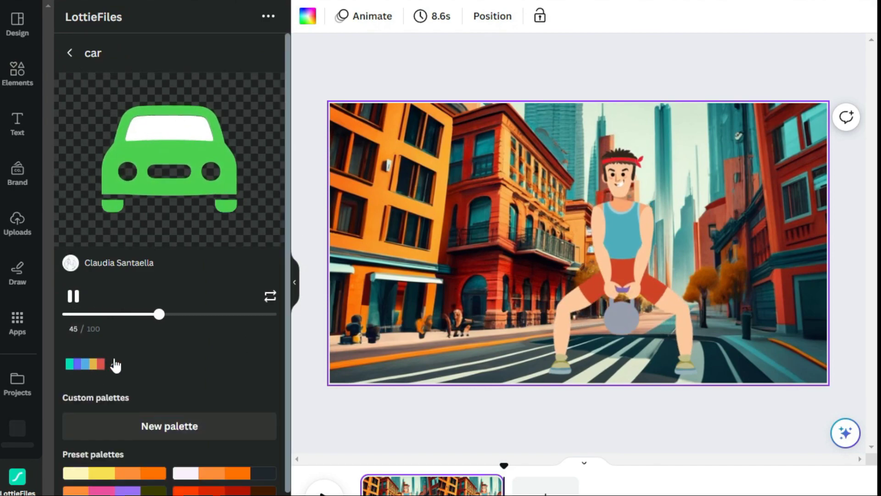
{"action": "left_click", "coordinate": [117, 491]}
{"action": "scroll", "coordinate": [116, 459], "scroll_direction": "down", "scroll_amount": 2}
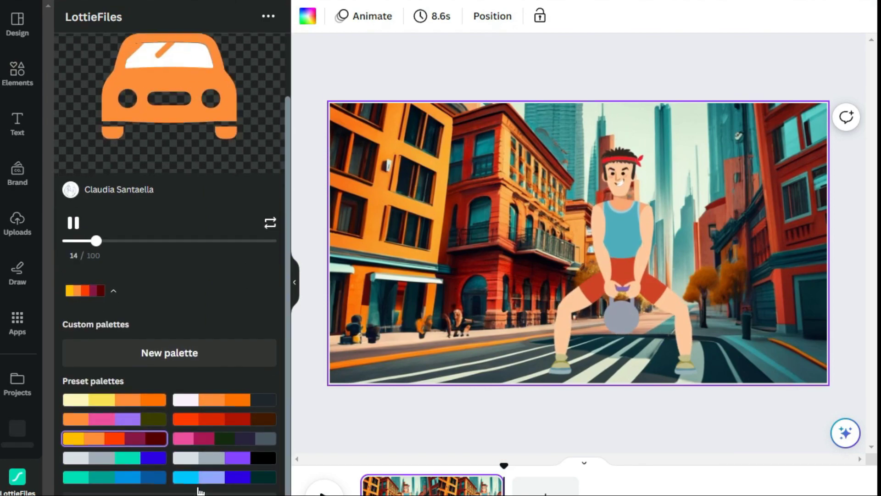
{"action": "left_click", "coordinate": [115, 428]}
{"action": "left_click", "coordinate": [170, 78]}
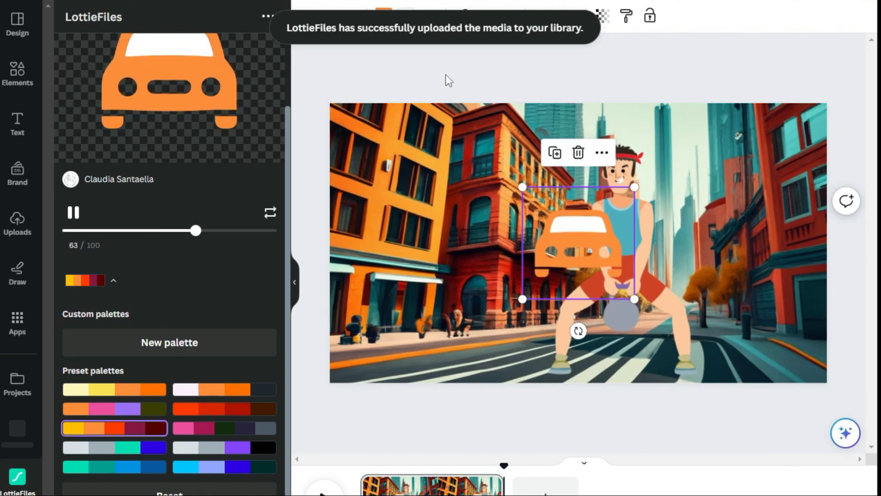
Move the orange car down onto the road beside the character's foot and send it backward one layer.
{"action": "left_click_drag", "start_coordinate": [588, 244], "coordinate": [625, 210]}
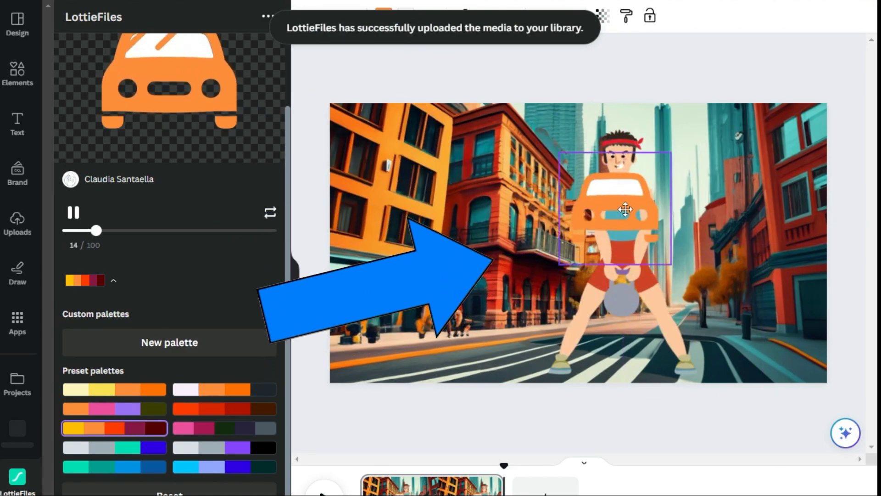
{"action": "left_click_drag", "start_coordinate": [670, 295], "coordinate": [696, 322]}
{"action": "right_click", "coordinate": [697, 325]}
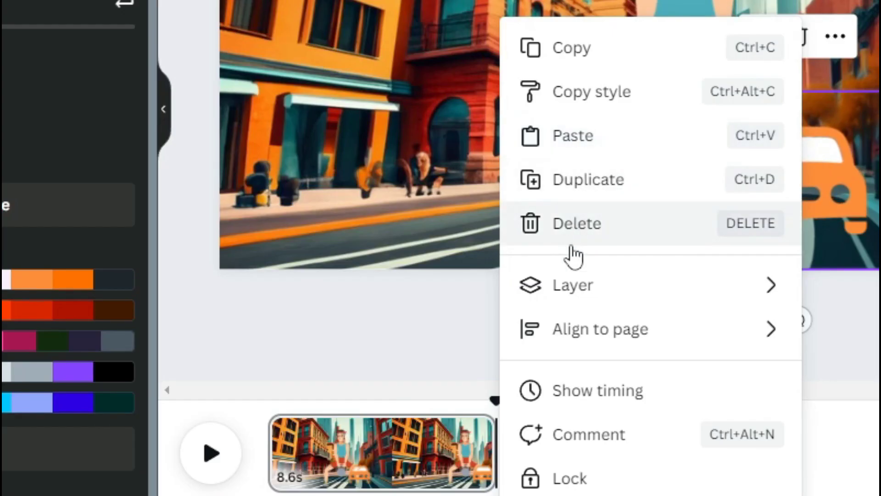
{"action": "mouse_move", "coordinate": [552, 392]}
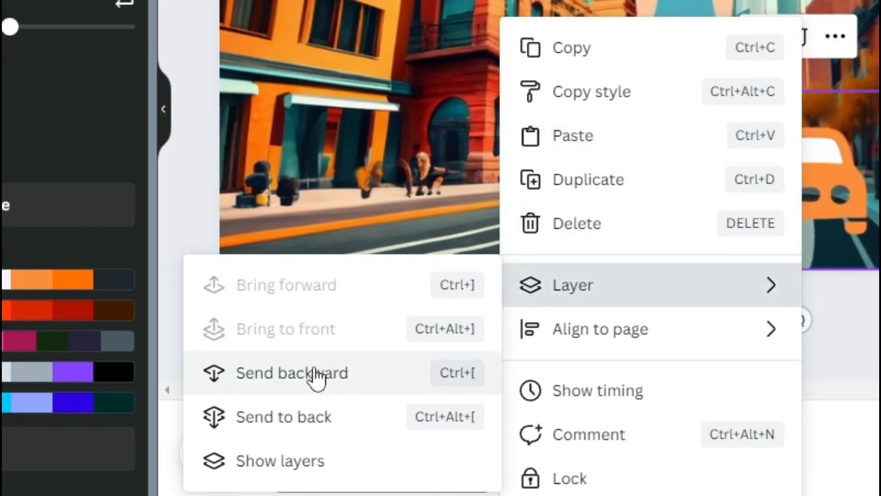
{"action": "left_click", "coordinate": [298, 373]}
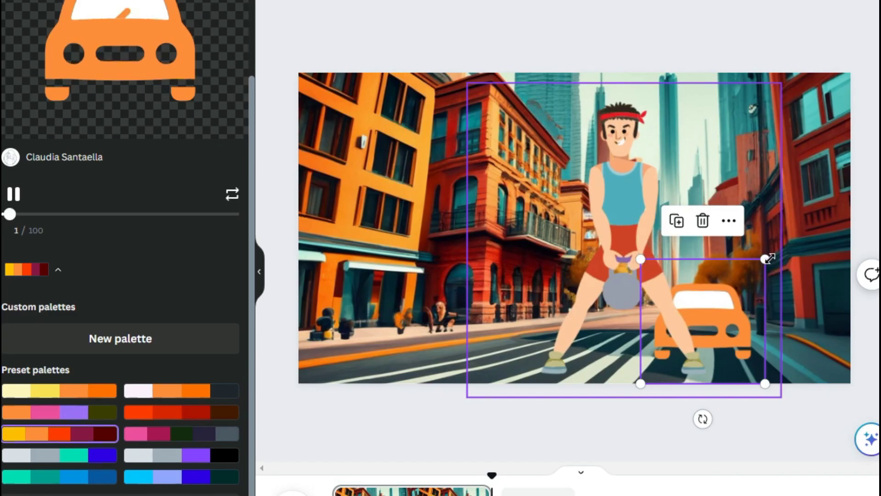
Enlarge the orange car slightly and move it behind the squatting character's legs.
{"action": "left_click_drag", "start_coordinate": [770, 259], "coordinate": [781, 251]}
{"action": "left_click_drag", "start_coordinate": [732, 310], "coordinate": [692, 308]}
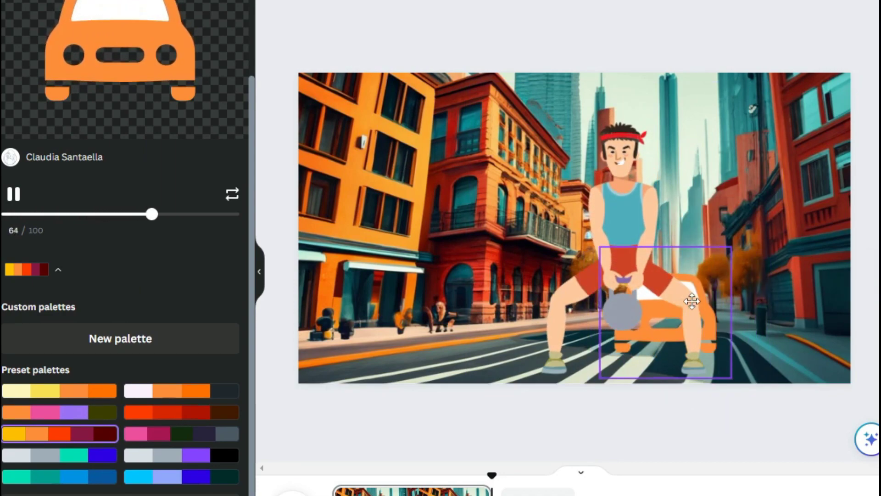
Shrink the orange car and shift it beside the character's outer leg, and place the pink car up beside his torso.
{"action": "left_click_drag", "start_coordinate": [731, 246], "coordinate": [707, 271]}
{"action": "left_click_drag", "start_coordinate": [685, 320], "coordinate": [736, 306]}
{"action": "left_click", "coordinate": [617, 295]}
{"action": "left_click_drag", "start_coordinate": [617, 295], "coordinate": [541, 244]}
Try sending the pink car to the very back of the layer order and undo that layer change.
{"action": "right_click", "coordinate": [569, 209]}
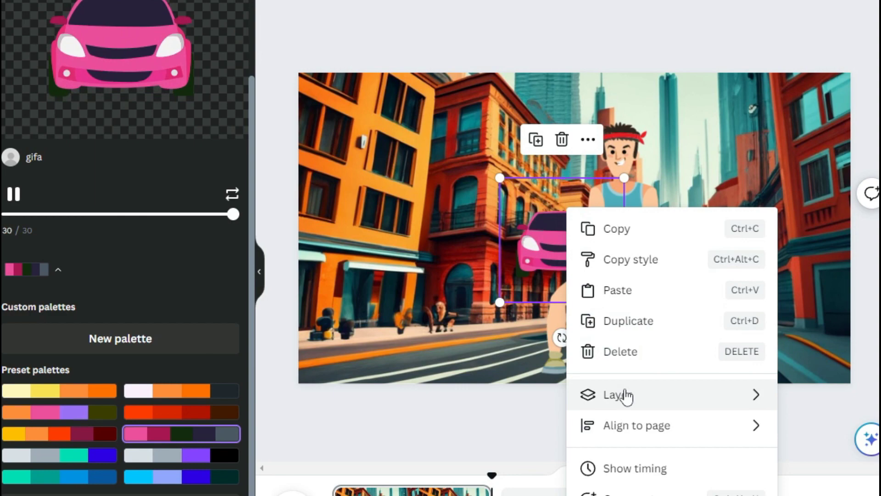
{"action": "mouse_move", "coordinate": [624, 395]}
{"action": "left_click", "coordinate": [438, 487]}
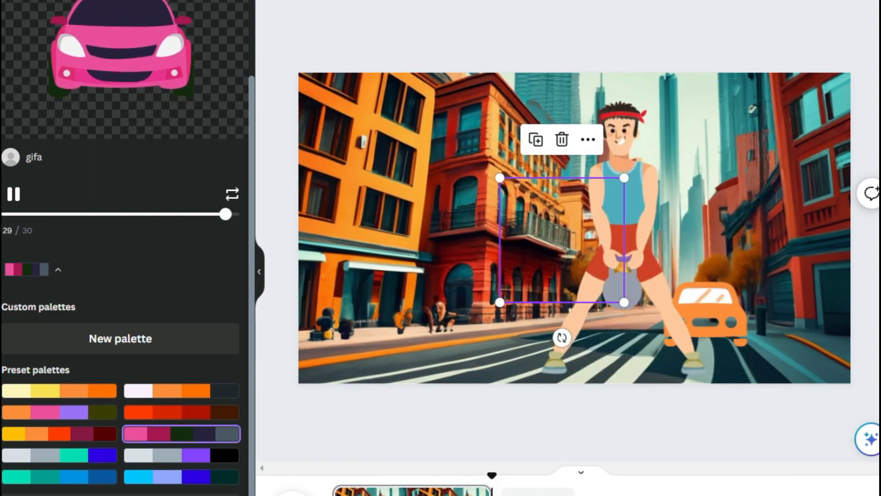
{"action": "key", "text": "ctrl+z"}
Send the pink car backward one layer so that it sits behind the character.
{"action": "right_click", "coordinate": [560, 209]}
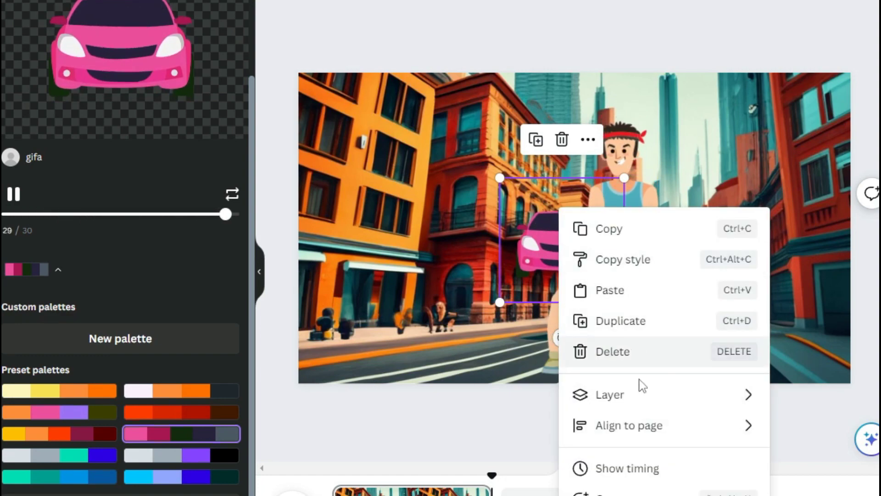
{"action": "mouse_move", "coordinate": [640, 402]}
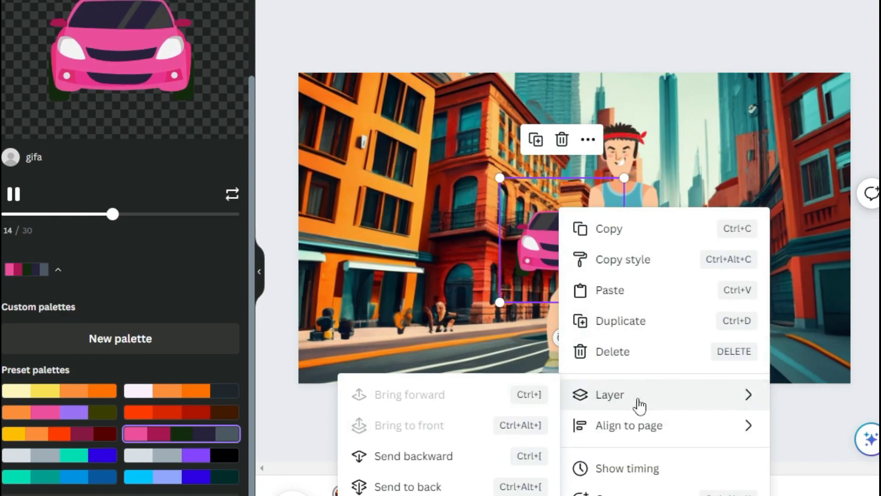
{"action": "left_click", "coordinate": [429, 456]}
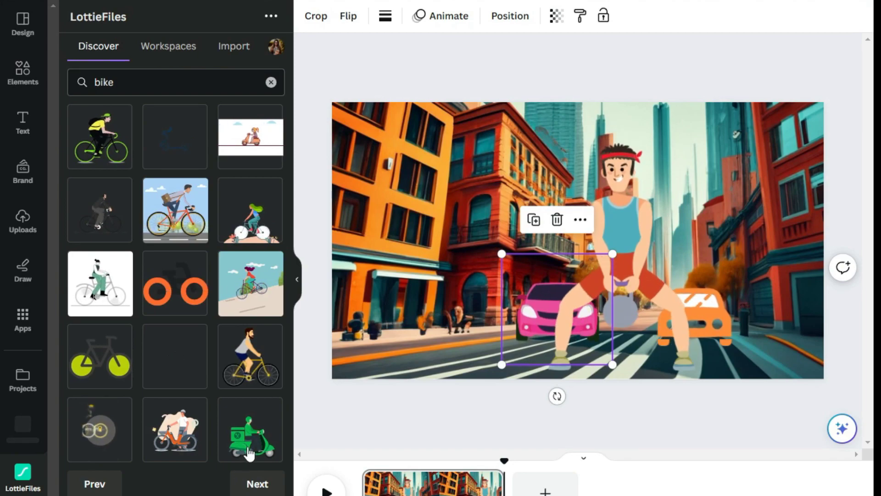
Add the green Delivery bike animation from the bike results, enlarge it and place it on the road in the scene's lower-left corner.
{"action": "left_click", "coordinate": [250, 455]}
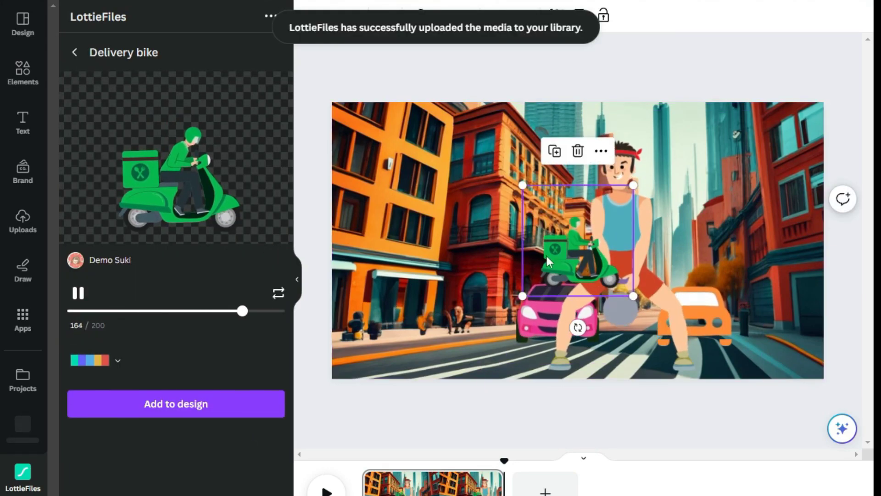
{"action": "left_click_drag", "start_coordinate": [547, 262], "coordinate": [359, 330]}
{"action": "left_click_drag", "start_coordinate": [450, 252], "coordinate": [610, 92]}
{"action": "left_click_drag", "start_coordinate": [539, 263], "coordinate": [453, 300]}
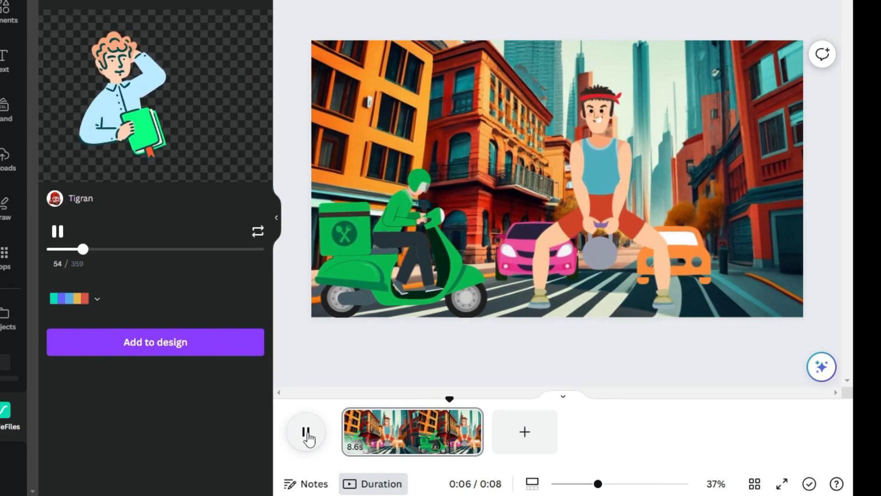
Pause the preview and extend the page's duration to 15.3 s.
{"action": "left_click", "coordinate": [306, 433]}
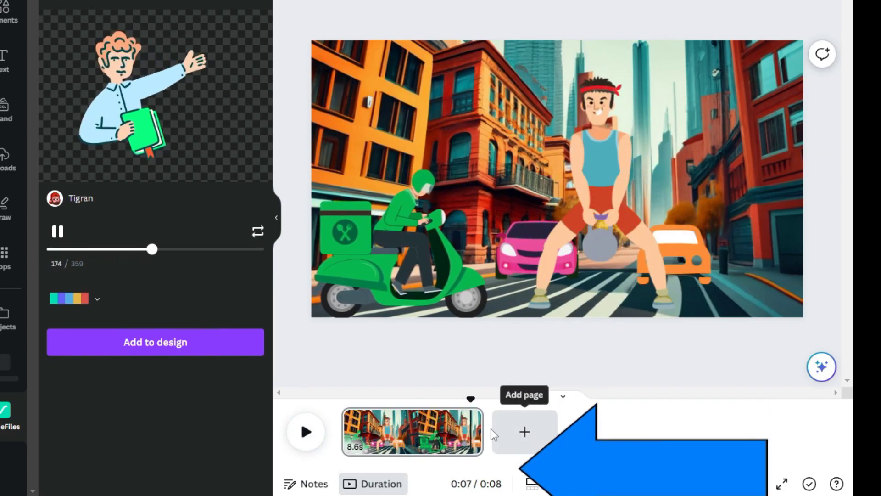
{"action": "left_click_drag", "start_coordinate": [480, 428], "coordinate": [590, 424]}
Download the finished street scene as an MP4 video and dismiss the download panel.
{"action": "left_click", "coordinate": [847, 28]}
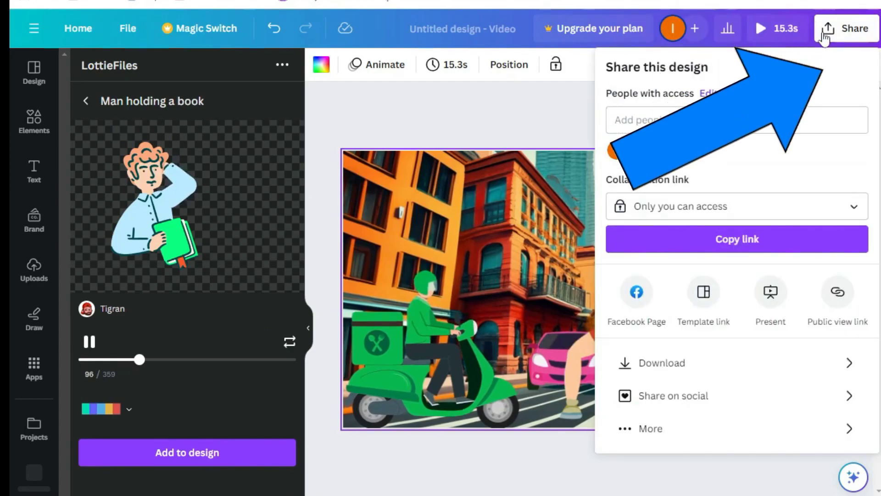
{"action": "left_click", "coordinate": [662, 362]}
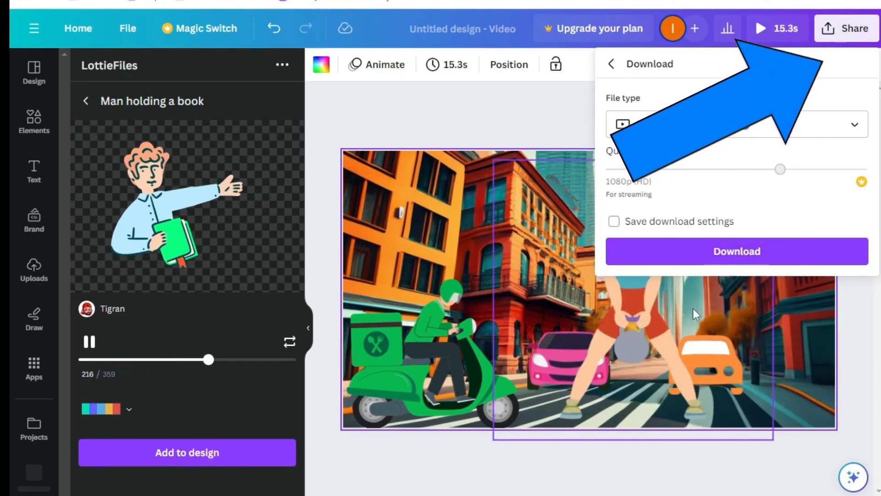
{"action": "left_click", "coordinate": [715, 252]}
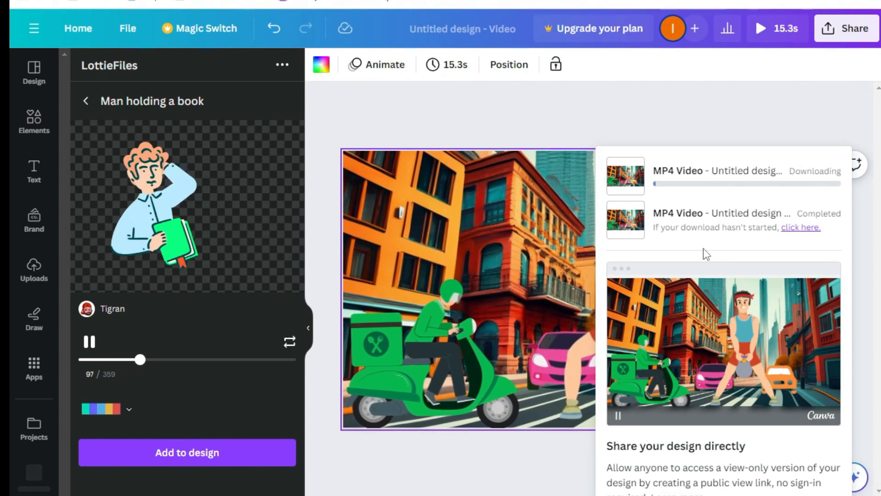
{"action": "key", "text": "Escape"}
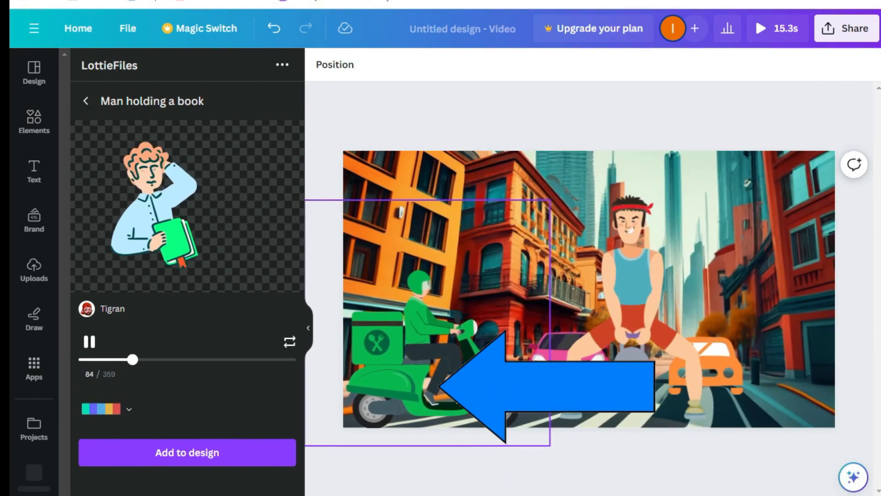
Create a custom animation for the delivery bike, tracing a path along the road past the character and off the scene's right edge.
{"action": "left_click", "coordinate": [461, 370]}
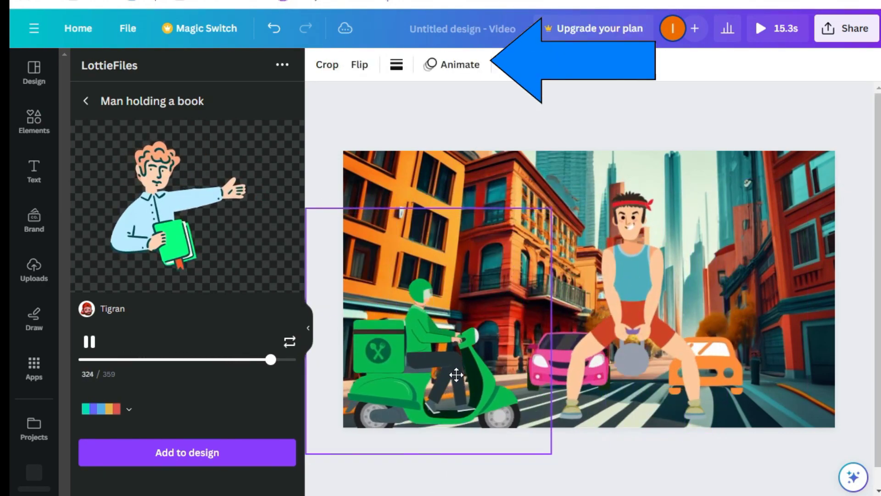
{"action": "left_click", "coordinate": [550, 235]}
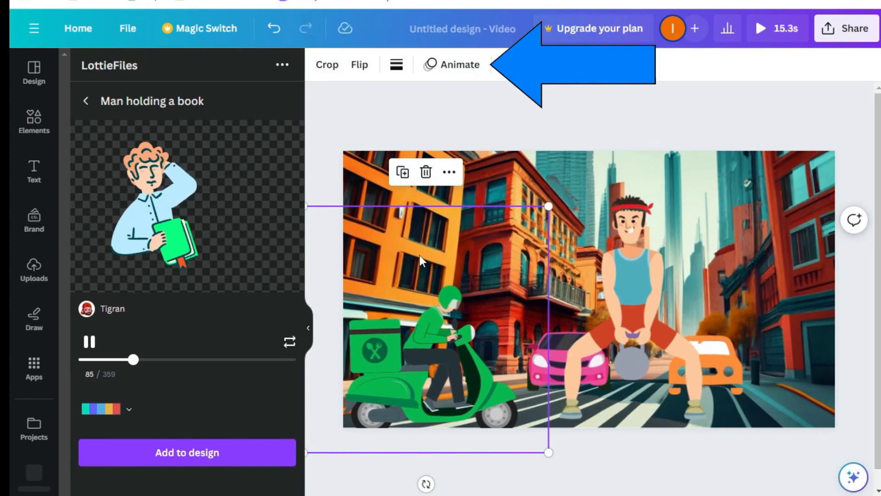
{"action": "left_click", "coordinate": [468, 69]}
{"action": "left_click", "coordinate": [131, 148]}
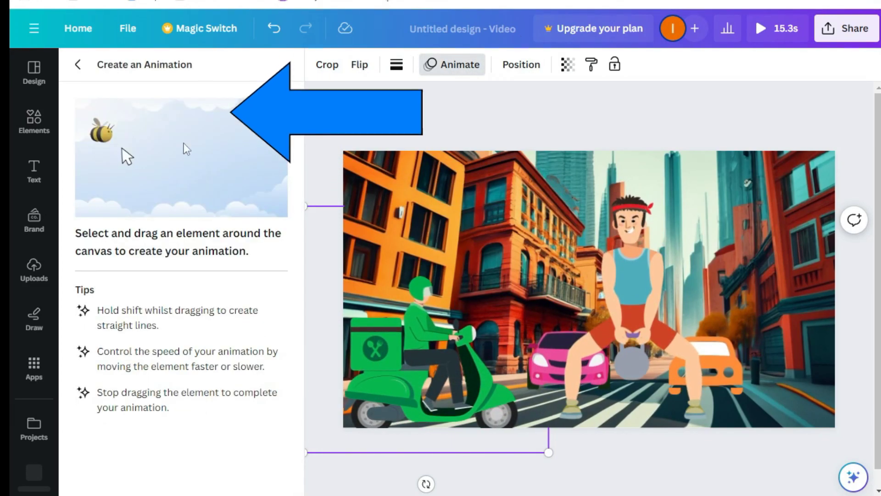
{"action": "mouse_move", "coordinate": [403, 383]}
{"action": "left_mouse_down"}
{"action": "mouse_move", "coordinate": [459, 385]}
{"action": "mouse_move", "coordinate": [378, 370]}
{"action": "mouse_move", "coordinate": [699, 351]}
{"action": "mouse_move", "coordinate": [863, 364]}
{"action": "left_mouse_up"}
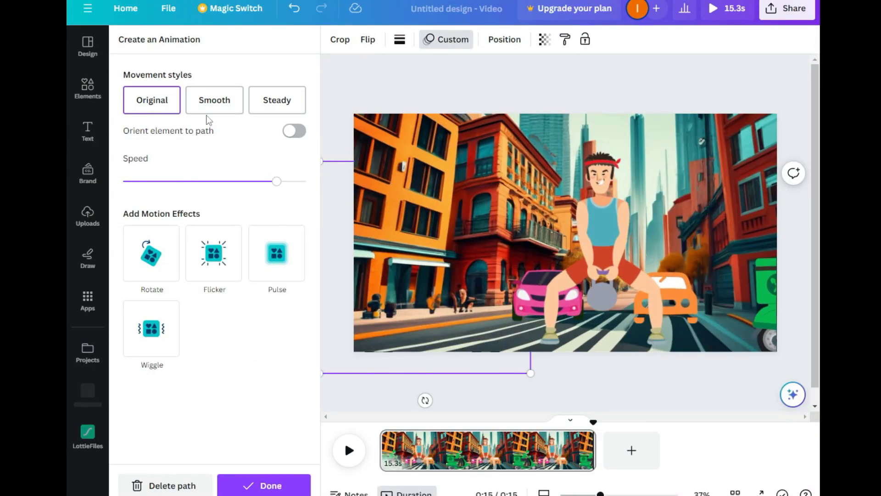
Give the delivery bike's path the Smooth movement style, lower its speed to about a quarter of the range and preview the motion.
{"action": "left_click", "coordinate": [214, 100]}
{"action": "left_click_drag", "start_coordinate": [275, 185], "coordinate": [171, 195]}
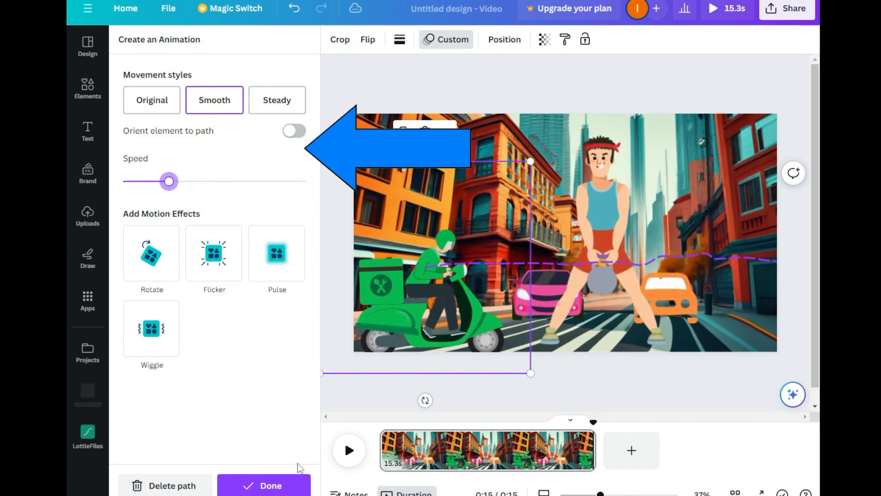
{"action": "left_click", "coordinate": [347, 451]}
{"action": "left_click", "coordinate": [350, 454]}
{"action": "left_click", "coordinate": [350, 452]}
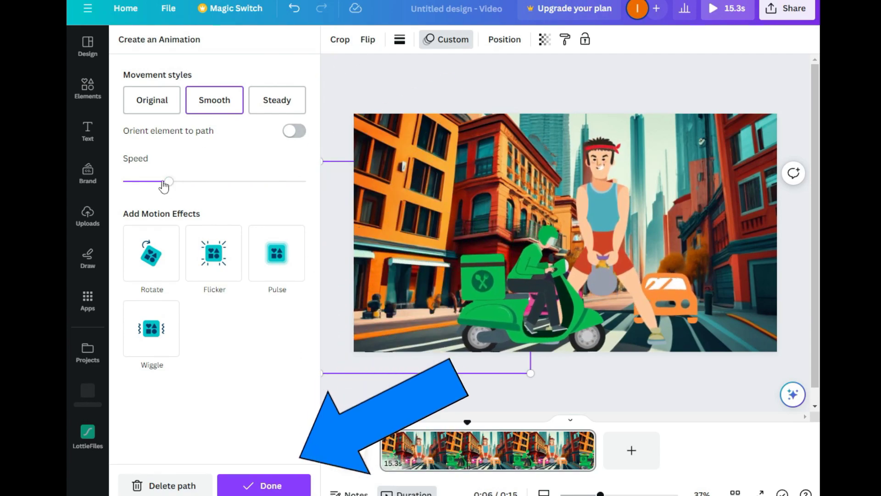
Raise the delivery bike's path speed slightly, replay the scene and return the playhead to the start.
{"action": "left_click_drag", "start_coordinate": [165, 182], "coordinate": [179, 181]}
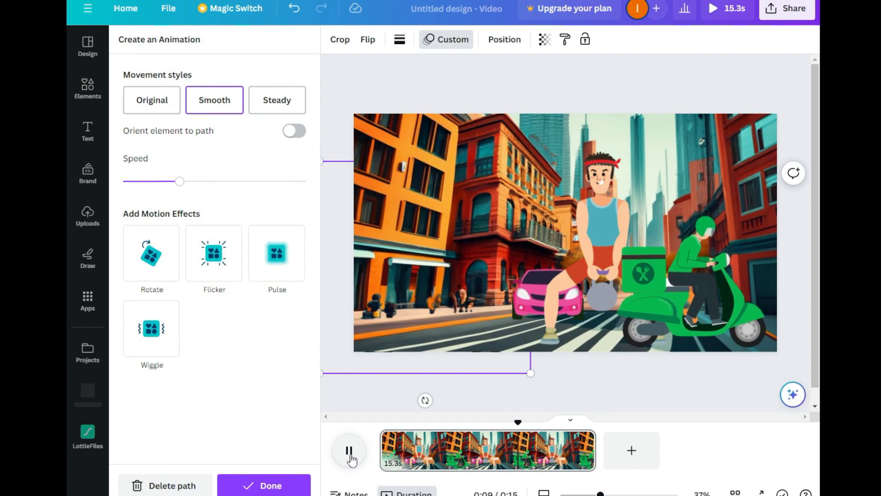
{"action": "left_click", "coordinate": [349, 452]}
{"action": "left_click_drag", "start_coordinate": [533, 420], "coordinate": [381, 419]}
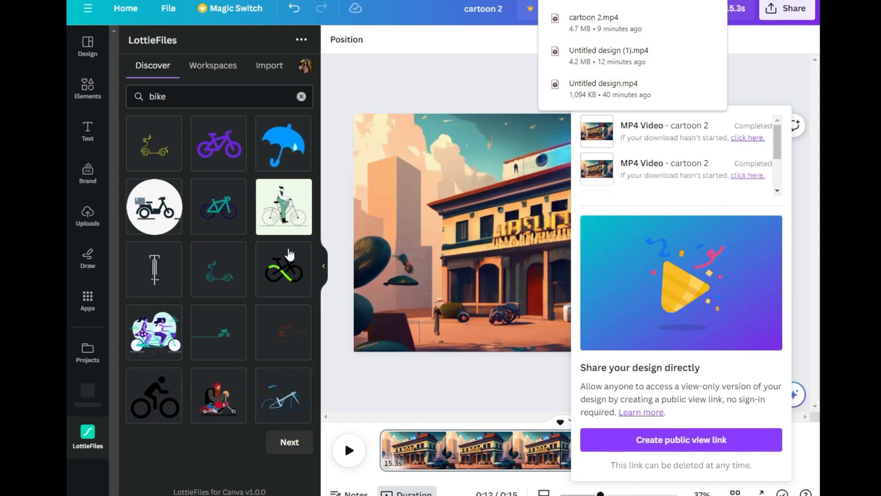
Add the Delivery bike animation at the left edge of the police building scene and create a custom path across the forecourt.
{"action": "left_click", "coordinate": [296, 441]}
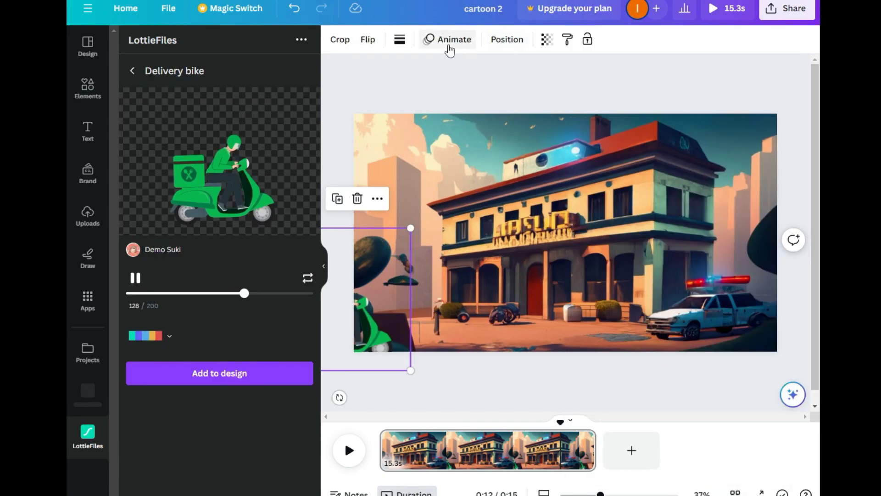
{"action": "left_click", "coordinate": [448, 41]}
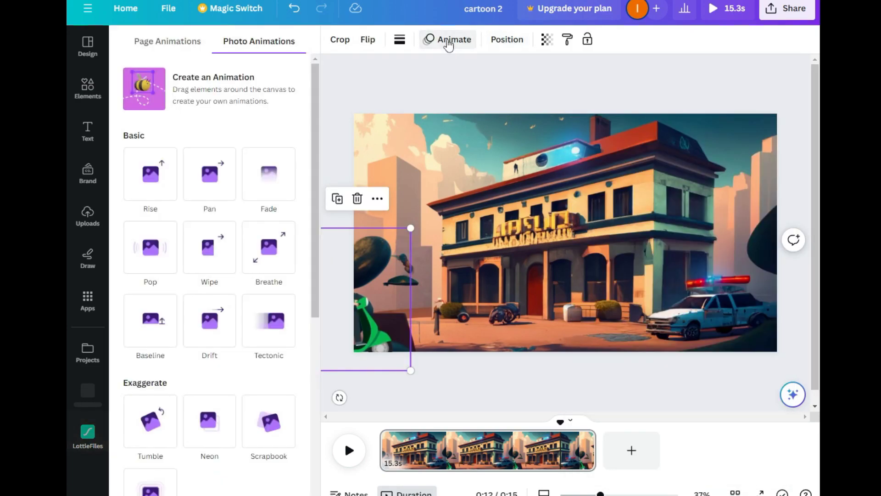
{"action": "left_click", "coordinate": [206, 78]}
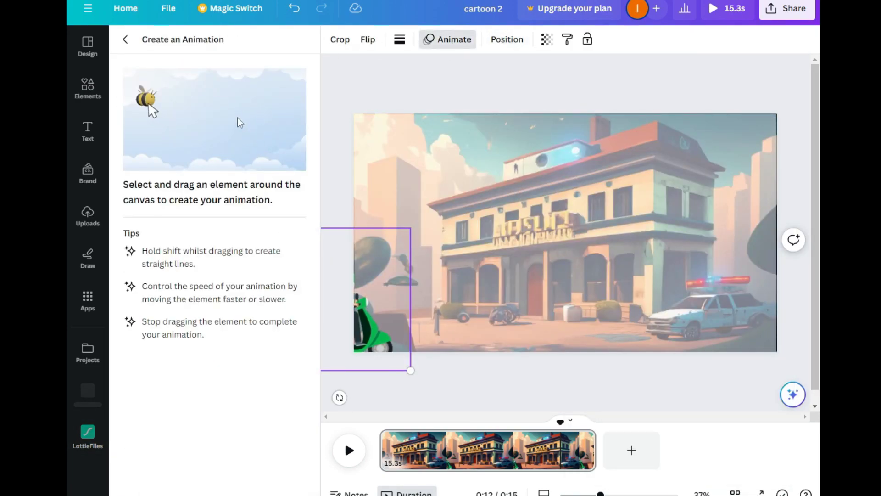
{"action": "left_click_drag", "start_coordinate": [372, 330], "coordinate": [605, 307]}
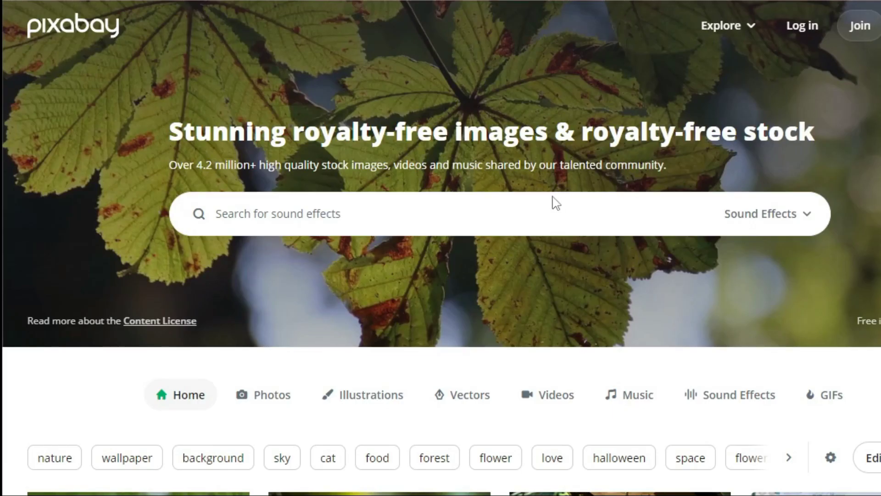
Switch to Pixabay, search the sound effects for "car horn" and audition "Car horn beep beep two beeps honk honk".
{"action": "left_click", "coordinate": [358, 218]}
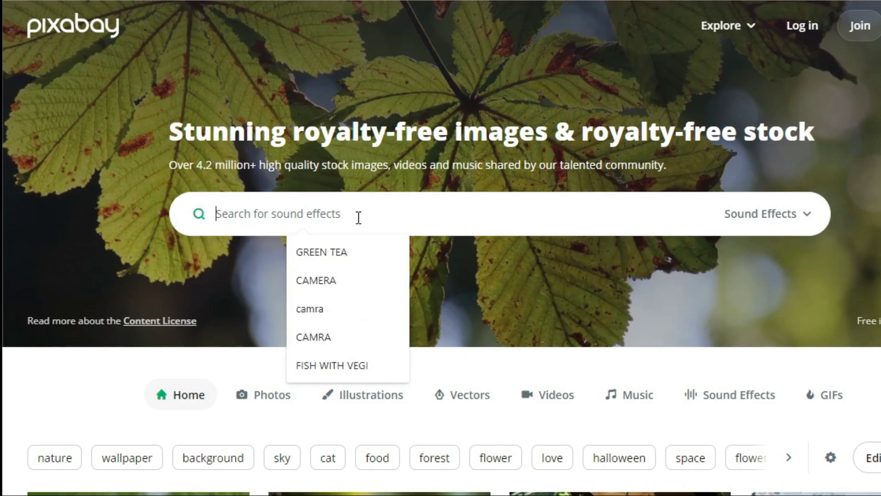
{"action": "type", "text": "car horn"}
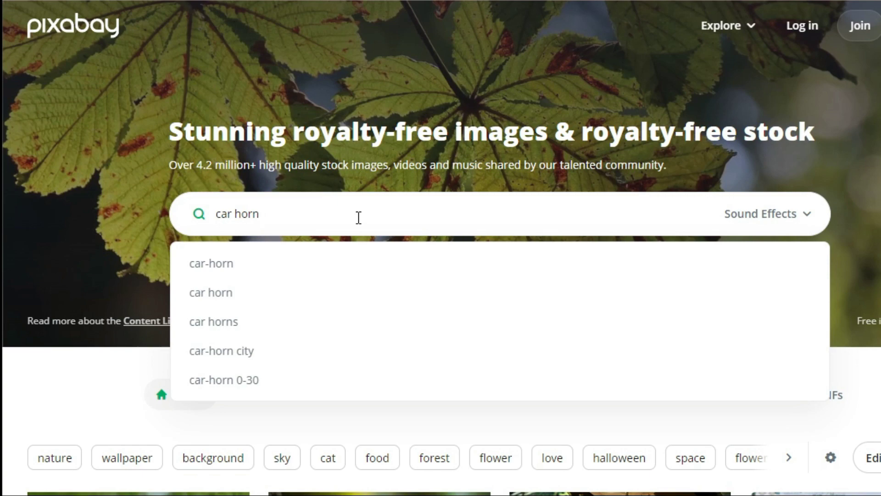
{"action": "key", "text": "Return"}
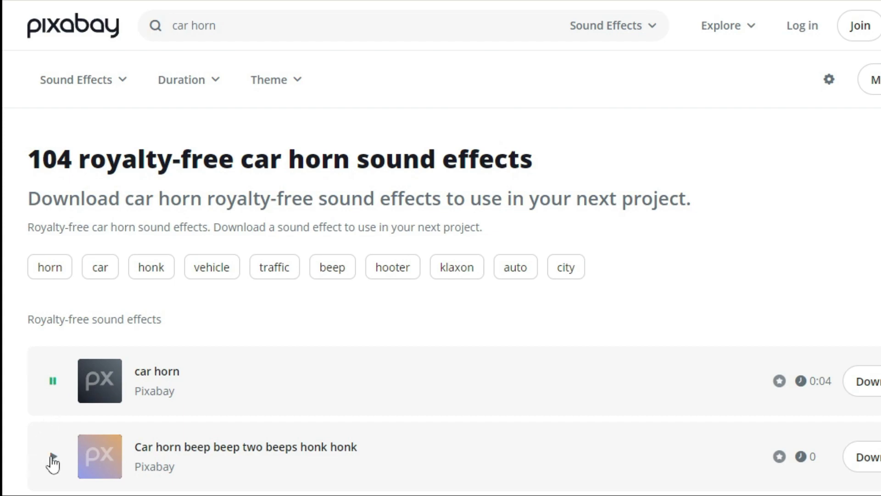
{"action": "left_click", "coordinate": [53, 459]}
{"action": "scroll", "coordinate": [49, 463], "scroll_direction": "down", "scroll_amount": 2}
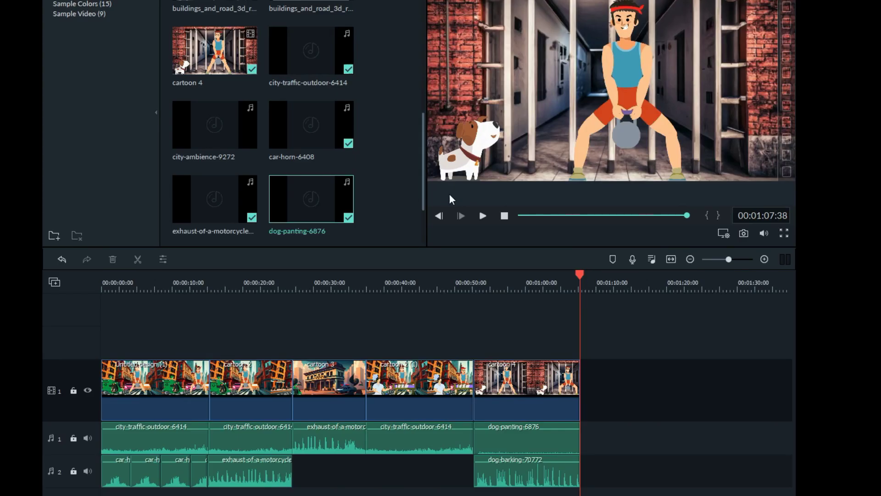
Switch to the video editor, look through the imported media and play the assembled cartoon timeline from the start.
{"action": "scroll", "coordinate": [420, 186], "scroll_direction": "up", "scroll_amount": 5}
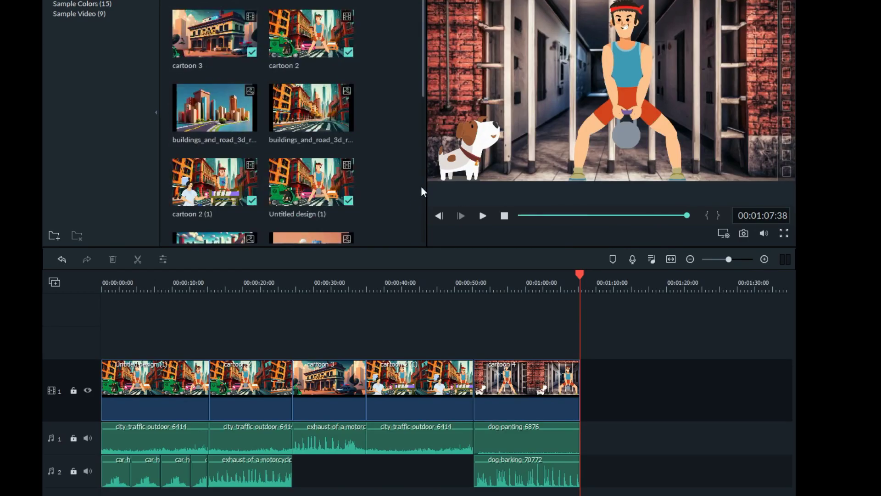
{"action": "left_click", "coordinate": [504, 216]}
{"action": "left_click", "coordinate": [482, 216]}
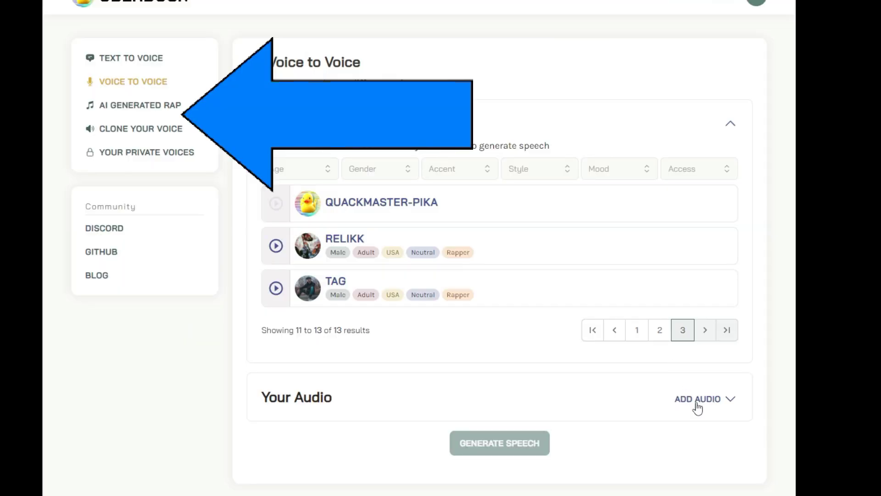
Switch to Uberduck's Voice to Voice tool, upload a recorded voice file as the source audio and generate the speech.
{"action": "left_click", "coordinate": [698, 399]}
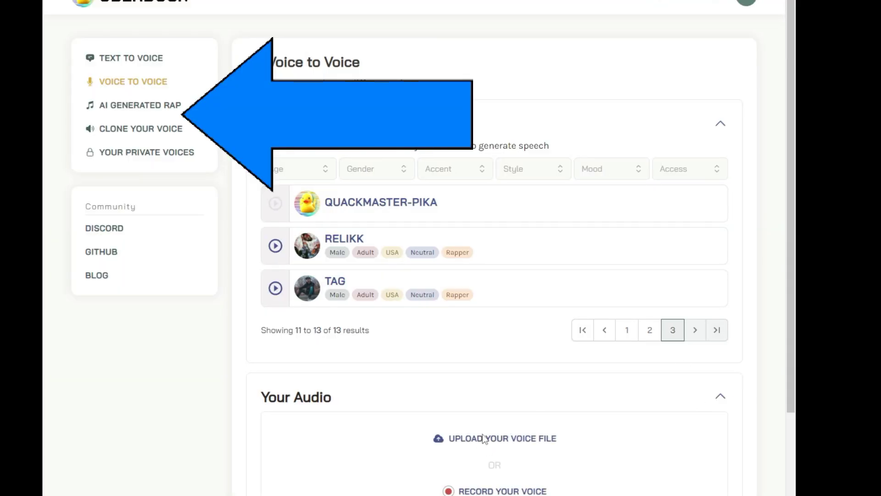
{"action": "scroll", "coordinate": [425, 490], "scroll_direction": "down", "scroll_amount": 2}
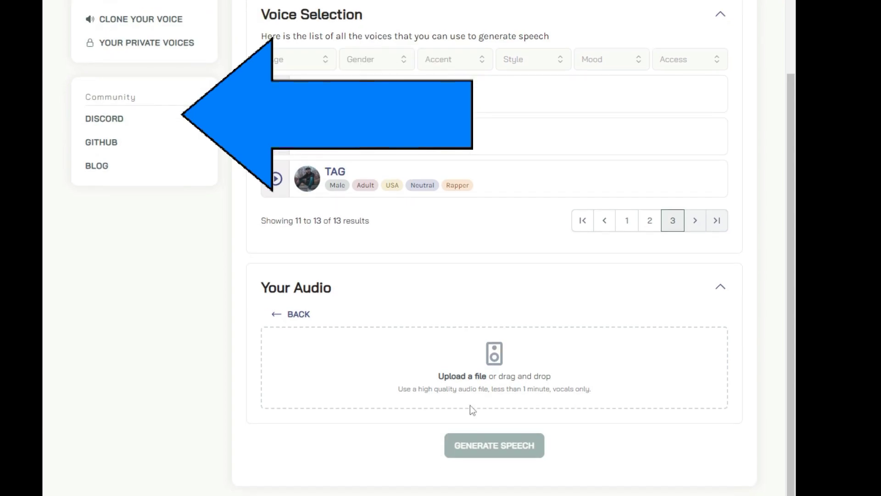
{"action": "left_click", "coordinate": [470, 375]}
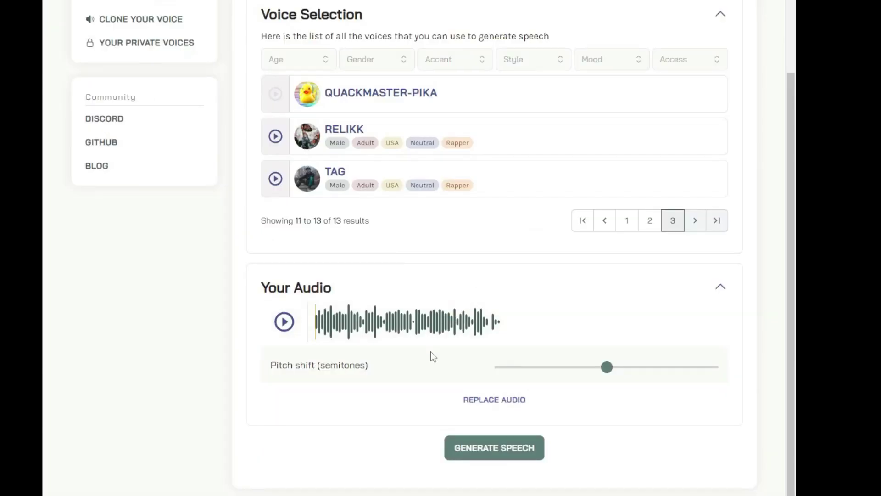
{"action": "left_click", "coordinate": [487, 457]}
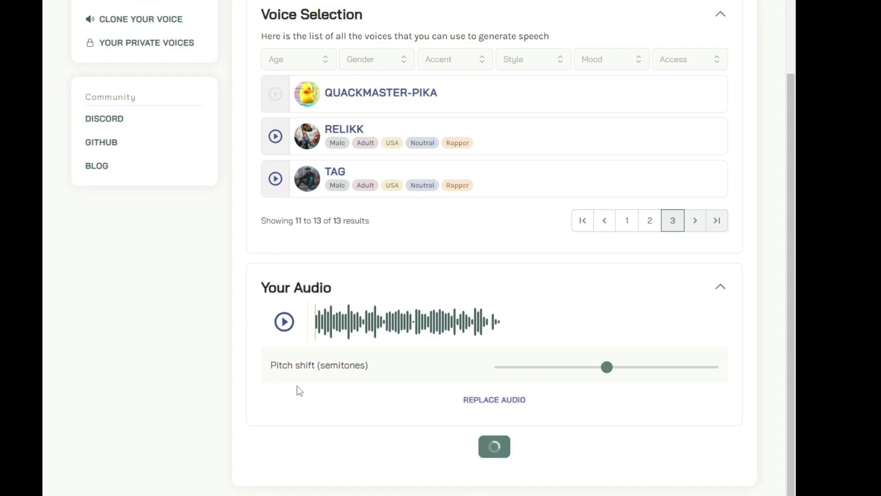